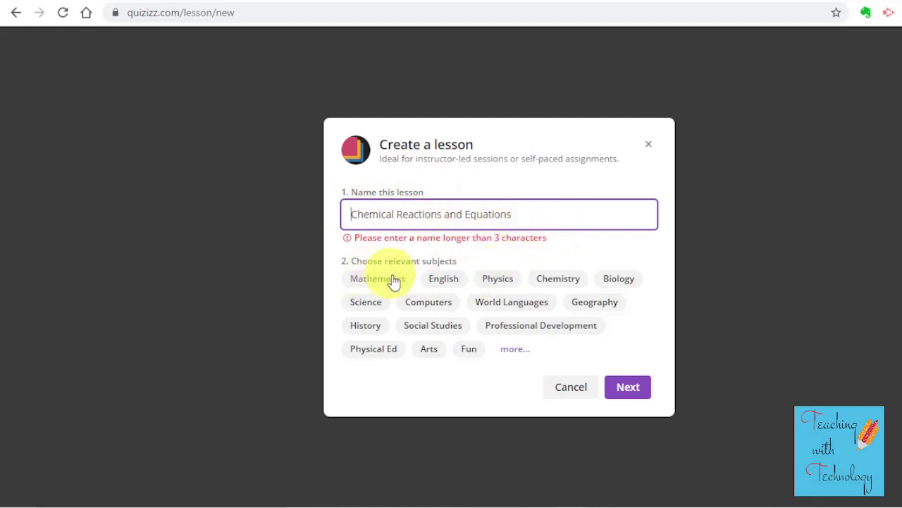
Step: Assign the Chemistry subject to the lesson "Chemical Reactions and Equations" and create it
left_click(564, 285)
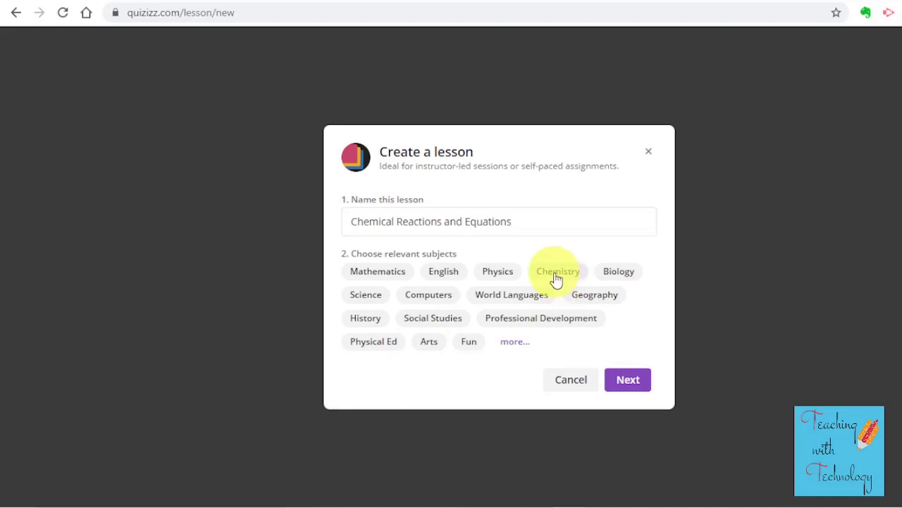
left_click(629, 380)
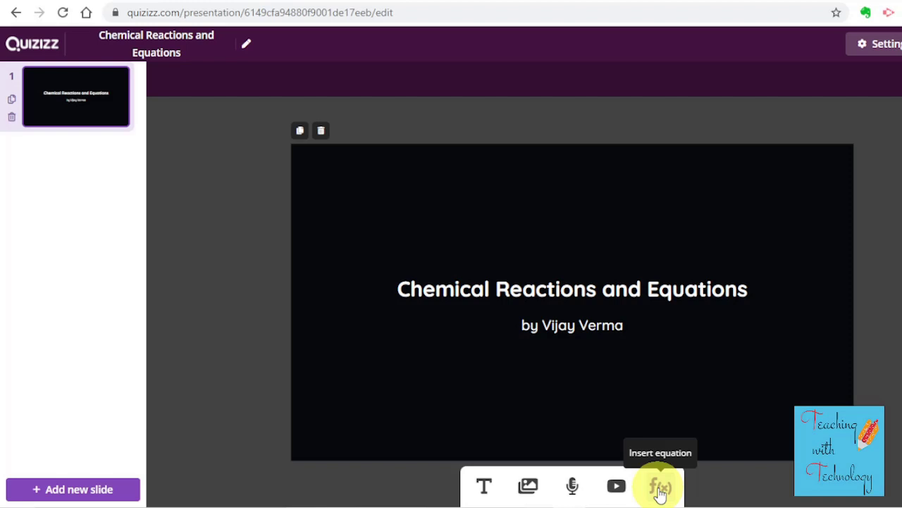
Step: Search for an image of "chemical reactions" to insert on the title slide
left_click(528, 487)
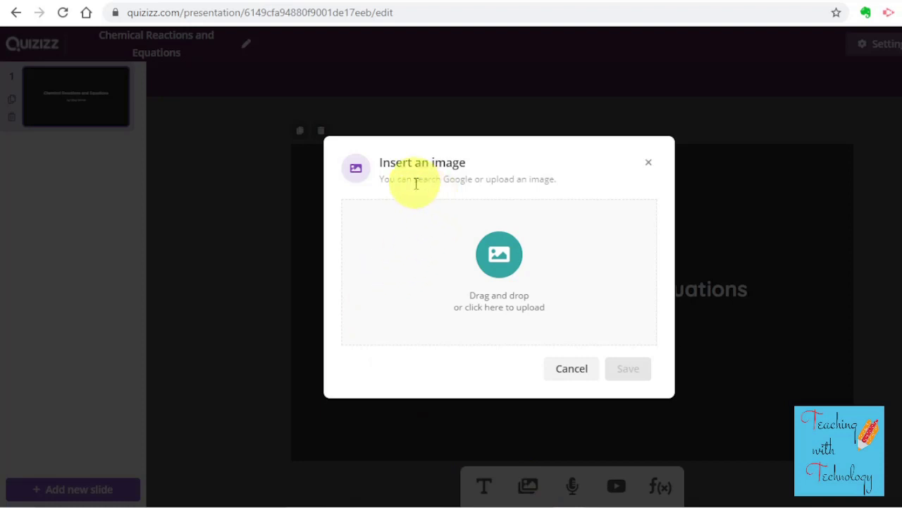
left_click(357, 191)
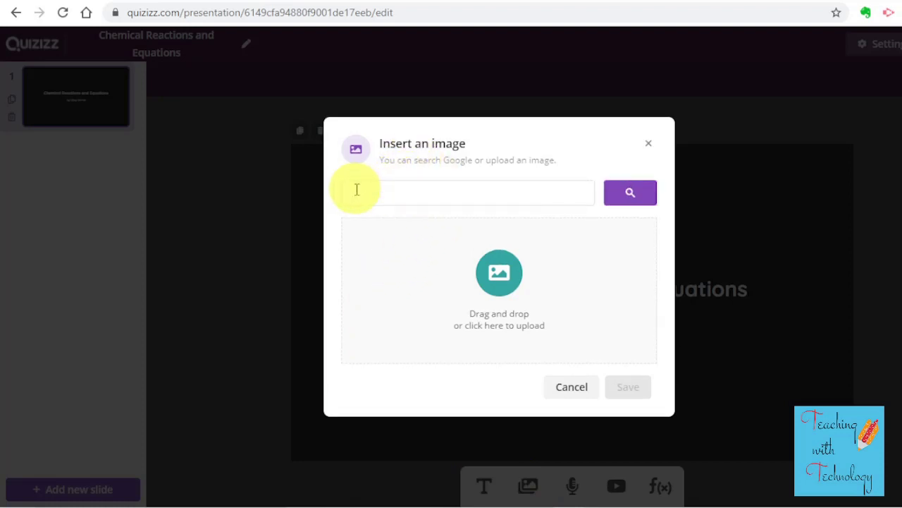
type("c")
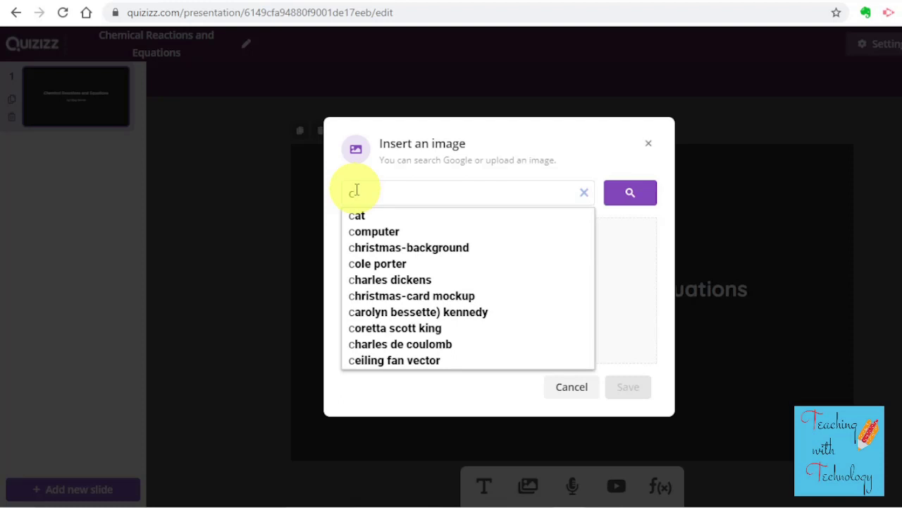
type("hemical reactions")
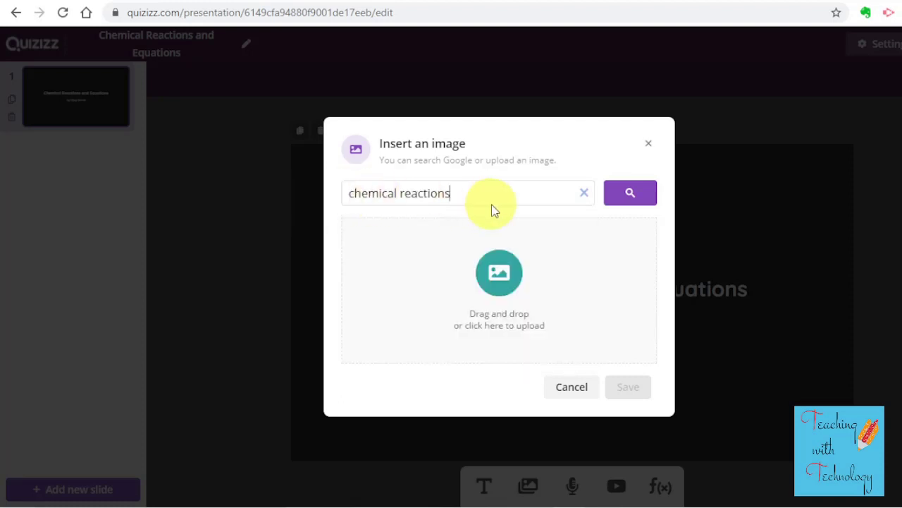
left_click(640, 202)
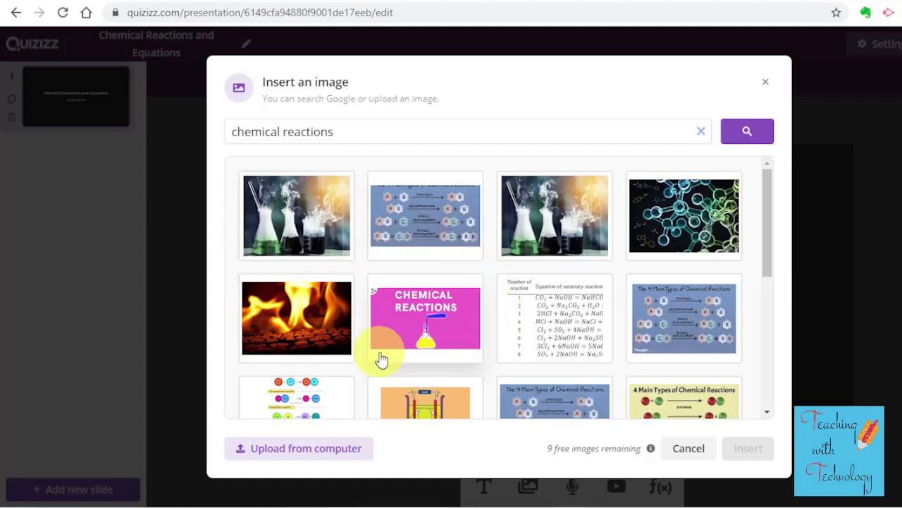
Step: Insert the pink "Chemical Reactions" image with the yellow flask from the search results onto the title slide
scroll(388, 356, "down", 2)
scroll(394, 354, "down", 3)
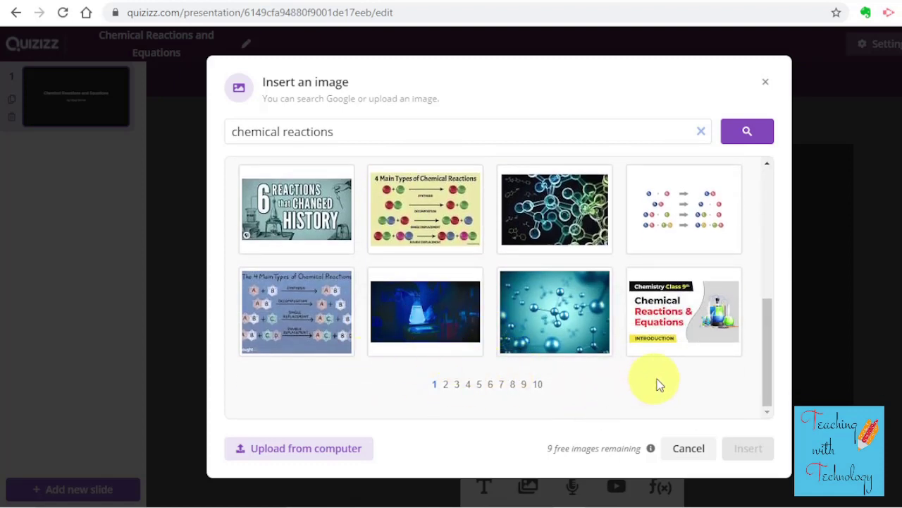
scroll(451, 352, "up", 5)
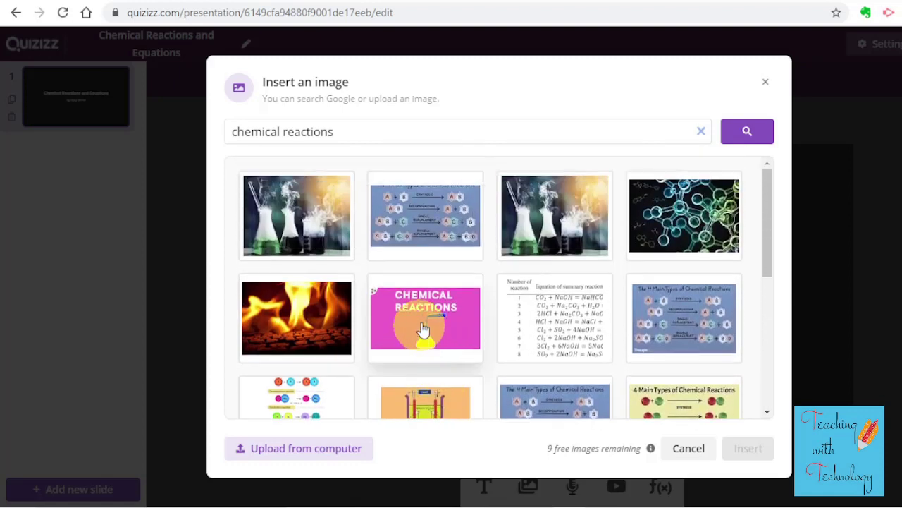
left_click(441, 311)
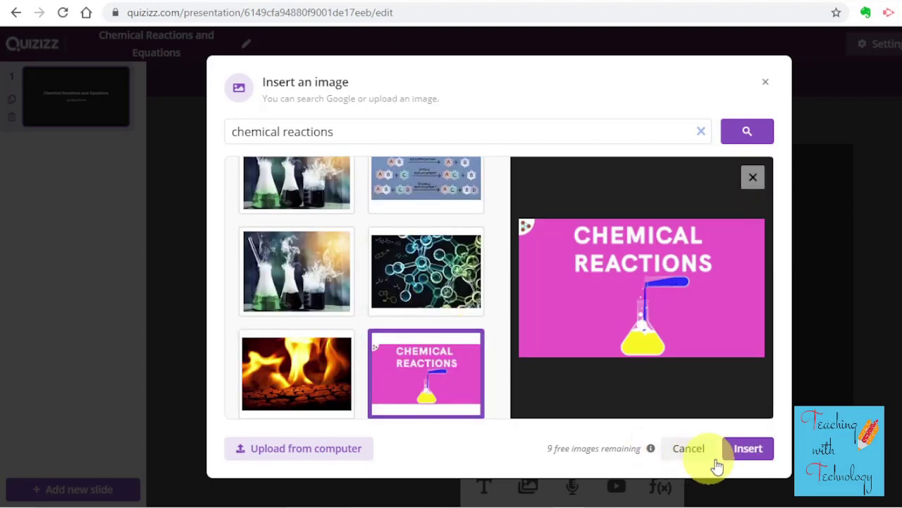
left_click(758, 454)
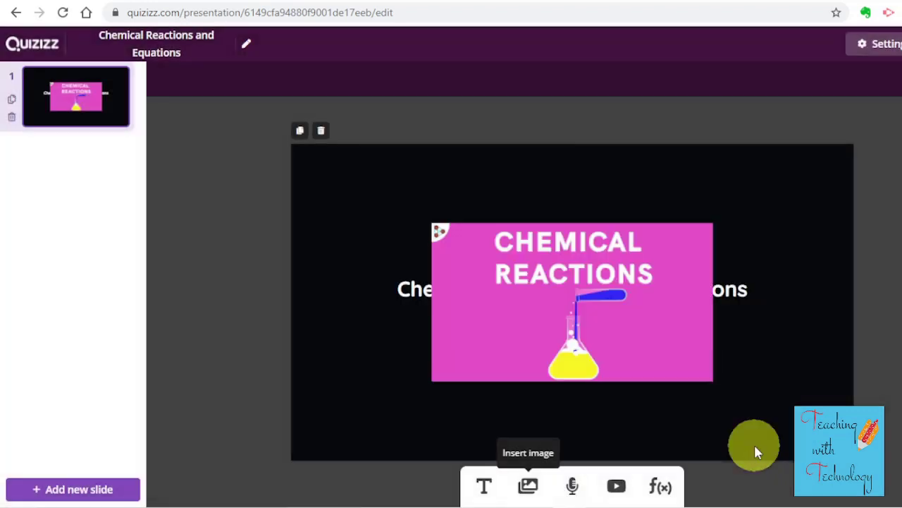
Step: Shrink the image and move it to the slide's upper-left area, and narrow the title's text box towards the slide's right edge
left_click(576, 284)
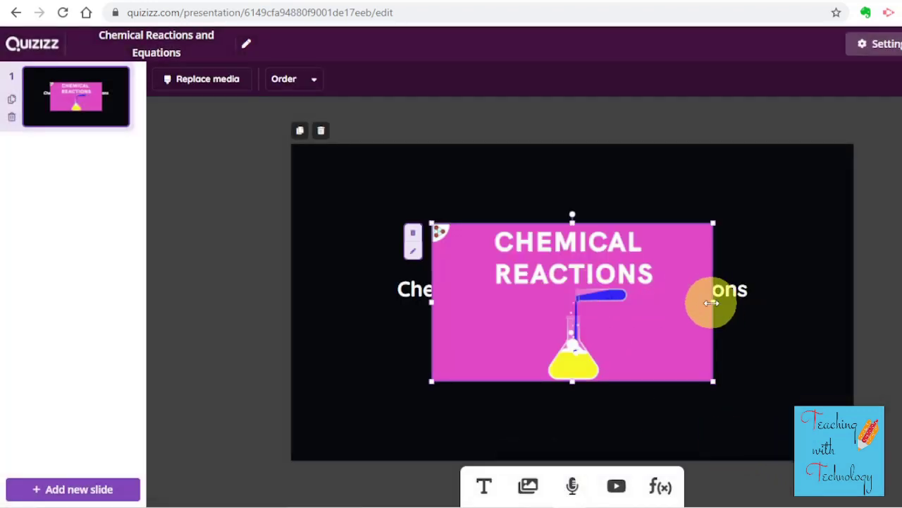
left_click_drag(713, 303, 600, 303)
left_click_drag(516, 298, 396, 206)
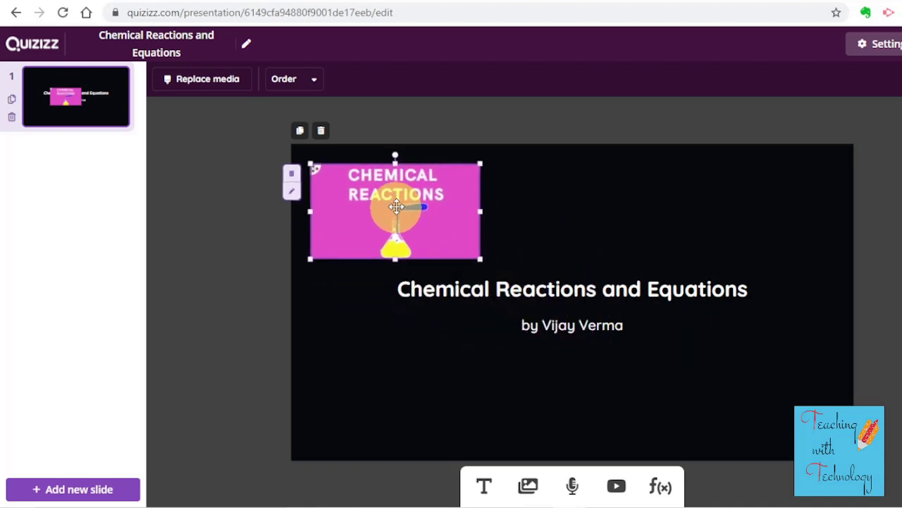
left_click(433, 295)
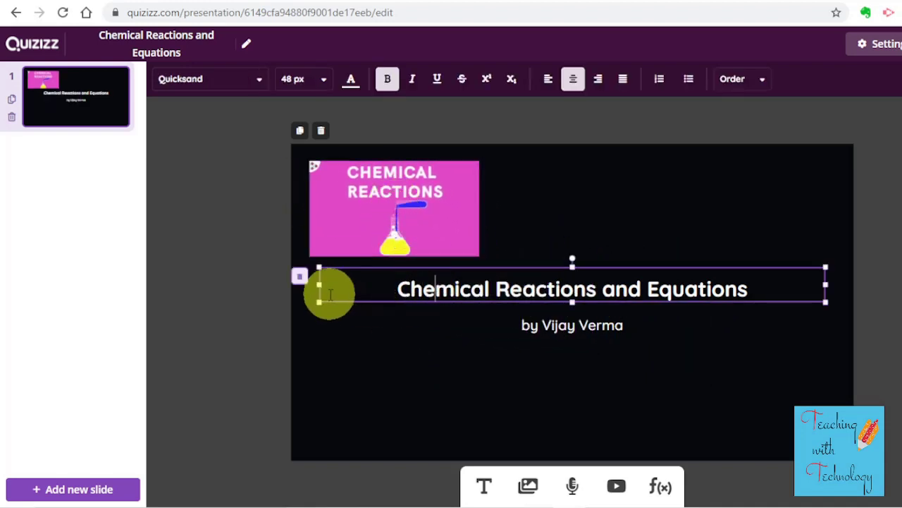
left_click_drag(319, 285, 627, 306)
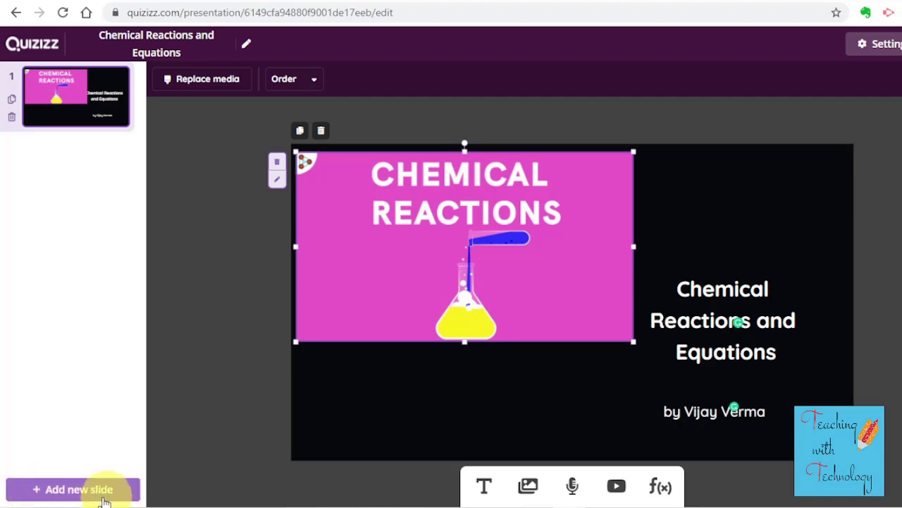
Step: Add an open-ended question slide asking "What happens when – Milk is left at room temperature during summers."
left_click(71, 496)
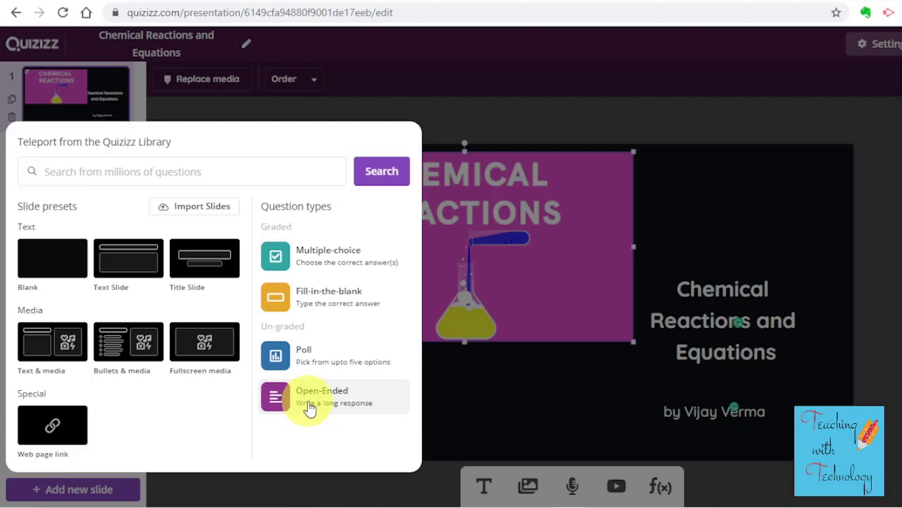
left_click(305, 409)
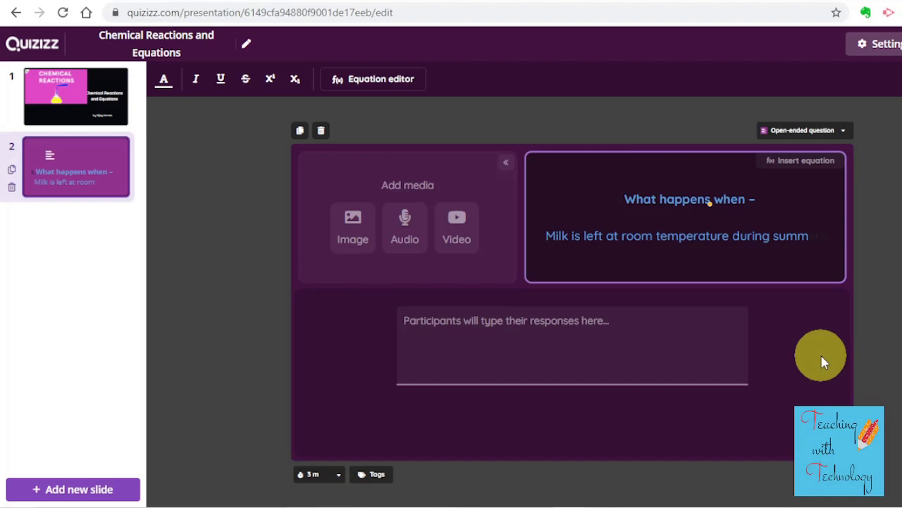
left_click(823, 362)
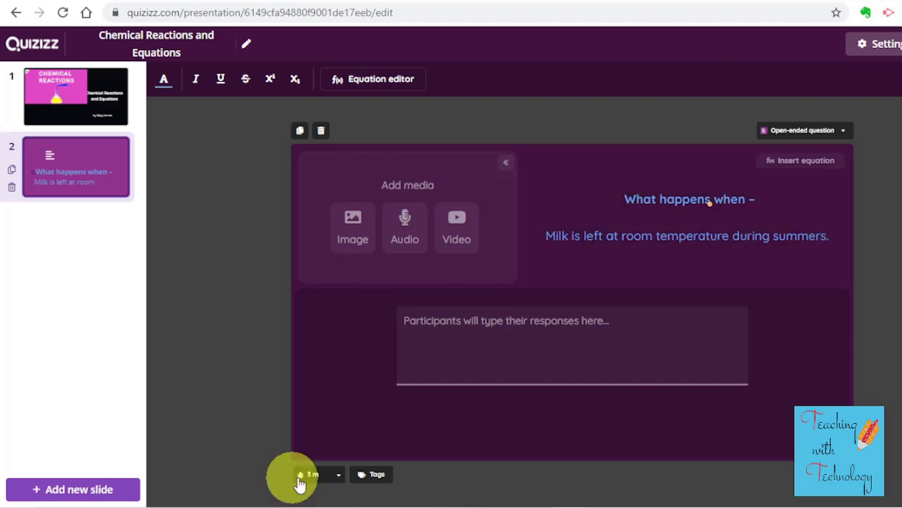
Step: Set the open-ended question's time limit to 1 minute
left_click(339, 476)
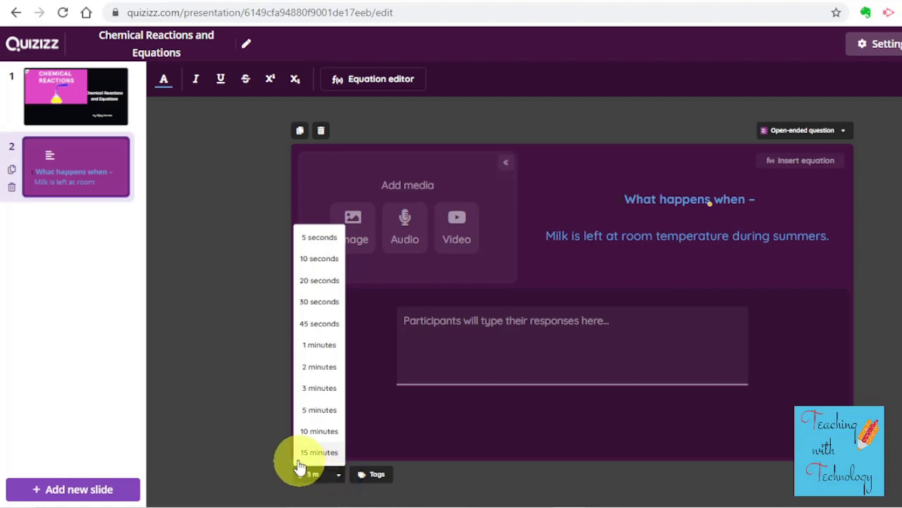
left_click(321, 345)
mouse_move(650, 499)
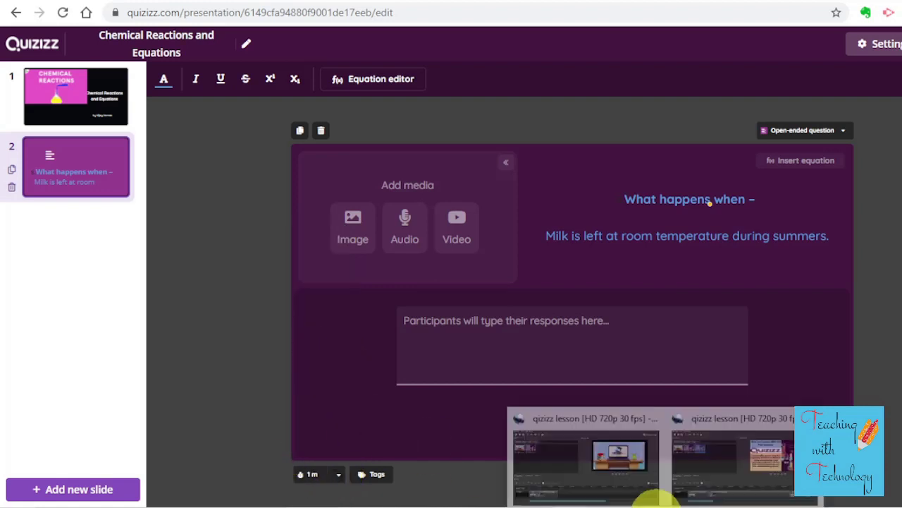
left_click(226, 485)
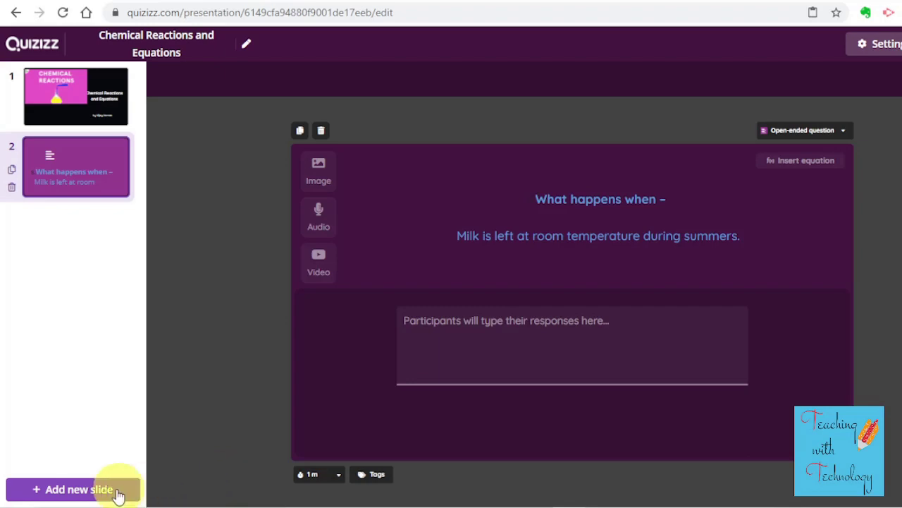
Step: Add a multiple-choice question "What is rusting" with the answer options "a physical change" and "a chemical change"
left_click(65, 494)
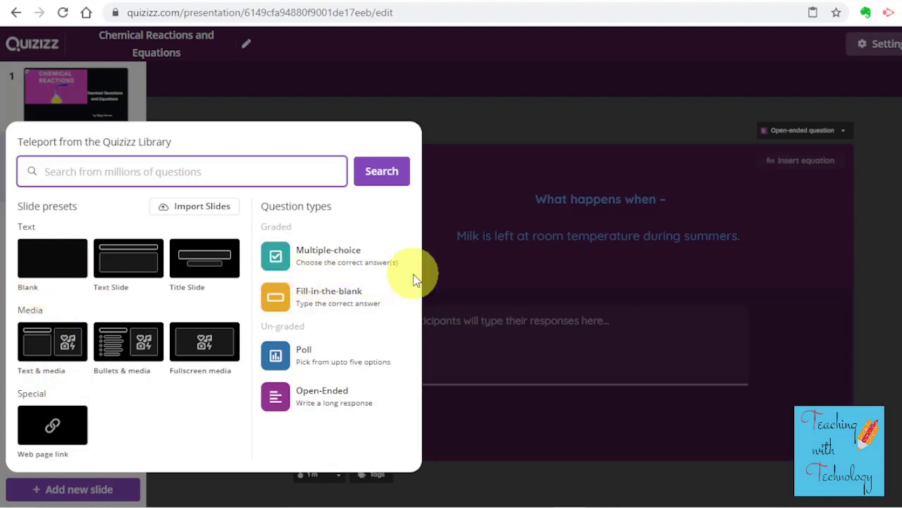
left_click(326, 258)
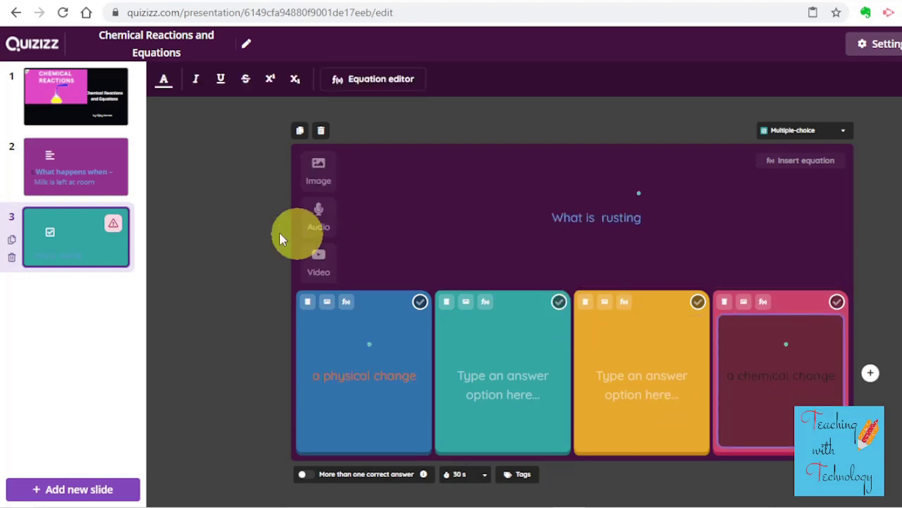
left_click(103, 239)
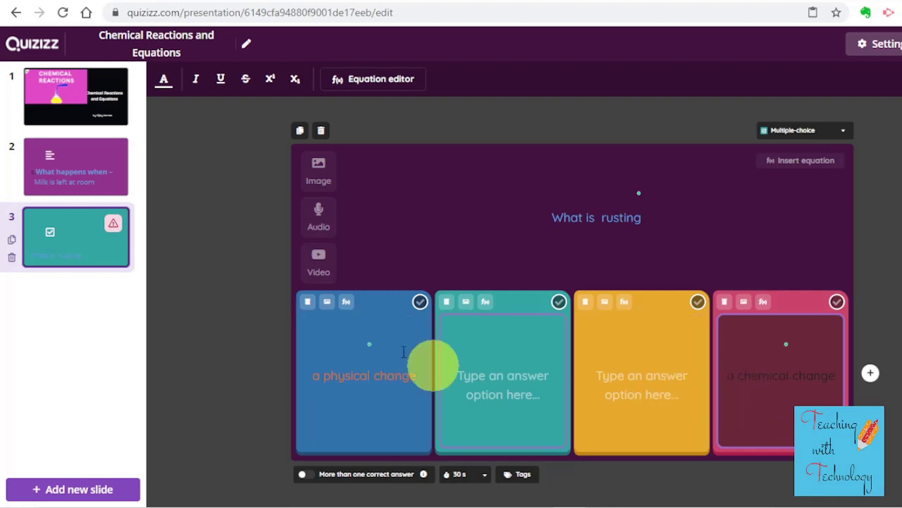
Step: Delete the two empty answer options and mark "a chemical change" as the correct answer
left_click(449, 305)
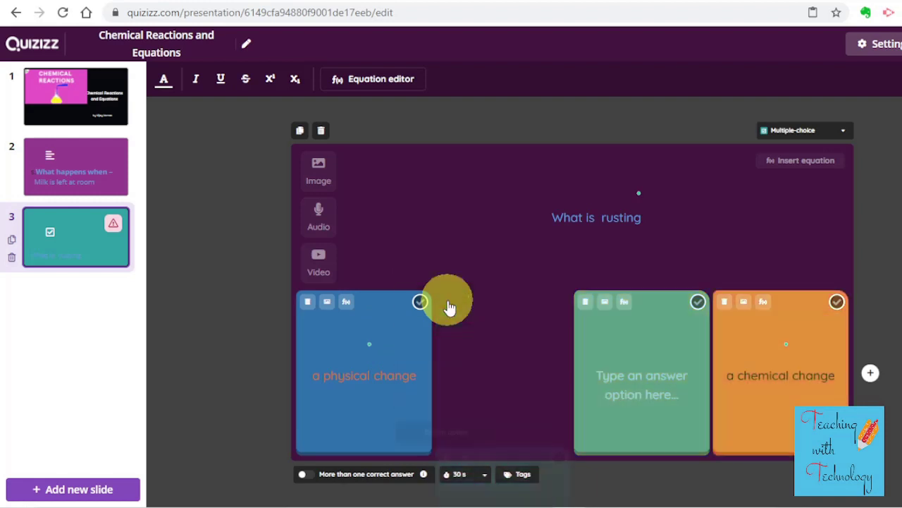
left_click(493, 306)
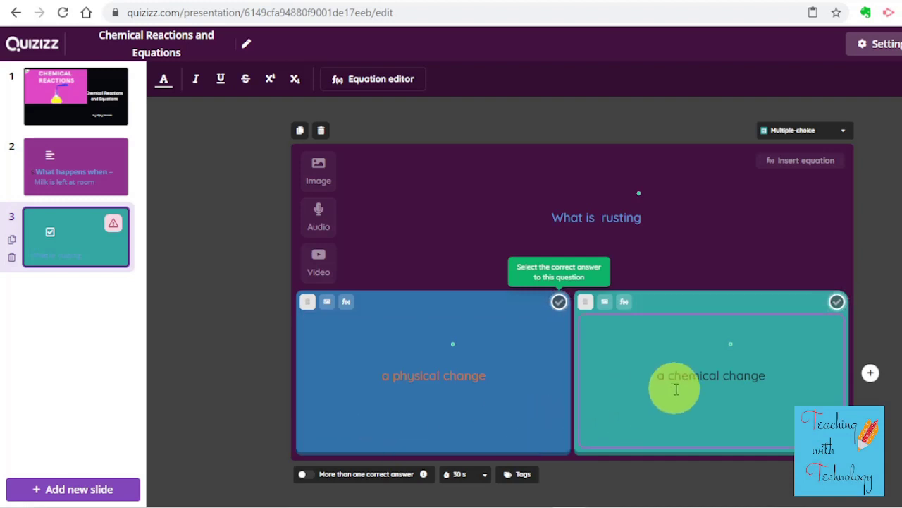
left_click(837, 302)
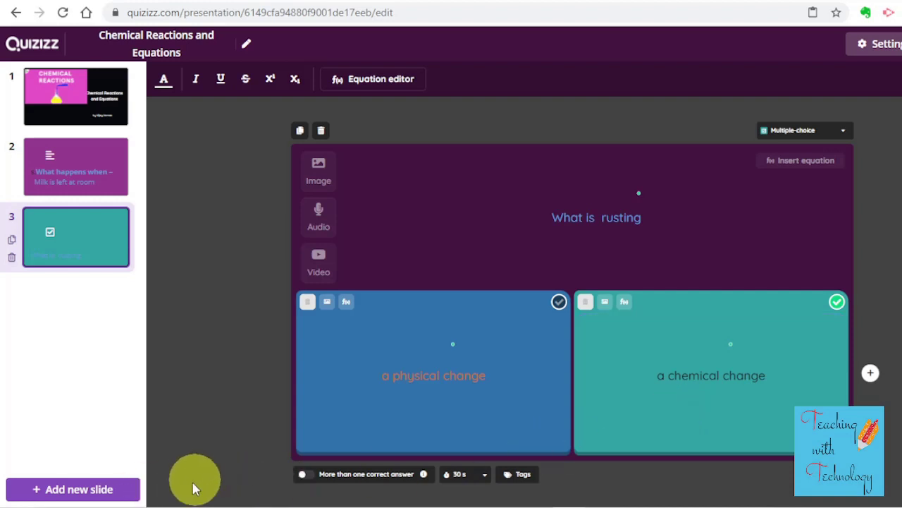
Step: Add a text slide titled "Chemical Reaction:" with the definition and examples of a chemical reaction, using the grey geometric animated theme
left_click(71, 498)
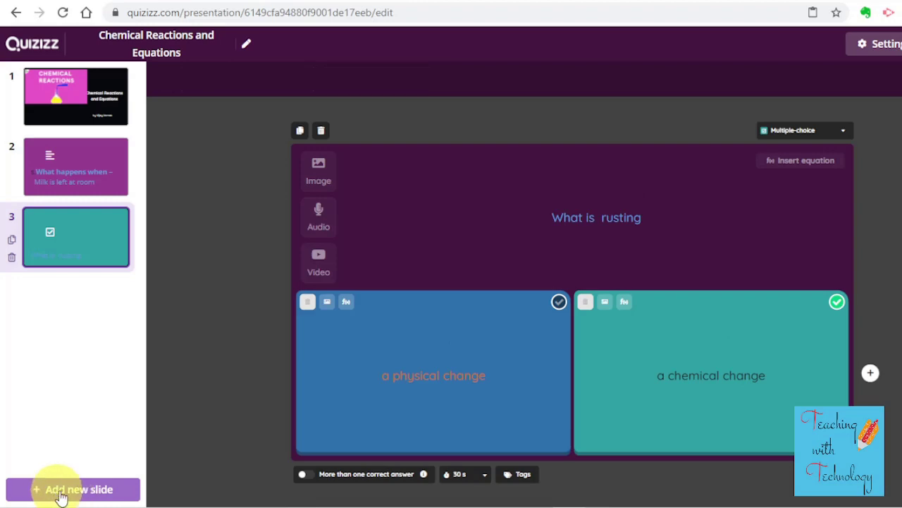
left_click(62, 497)
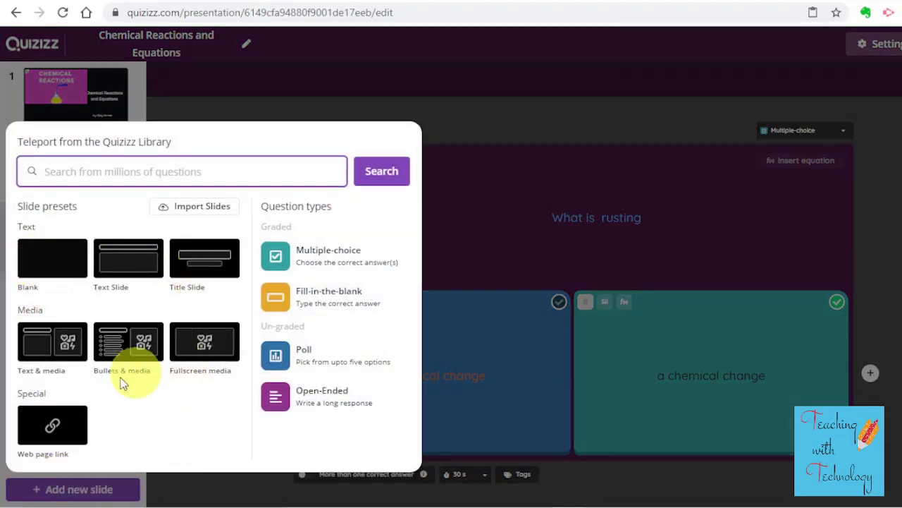
left_click(130, 268)
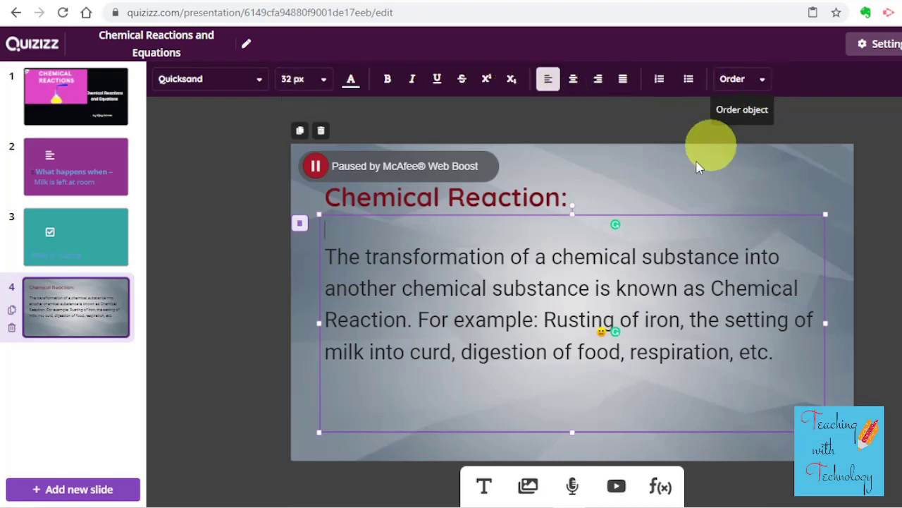
Step: Add another text slide and apply the dark blue animated theme to it
left_click(102, 490)
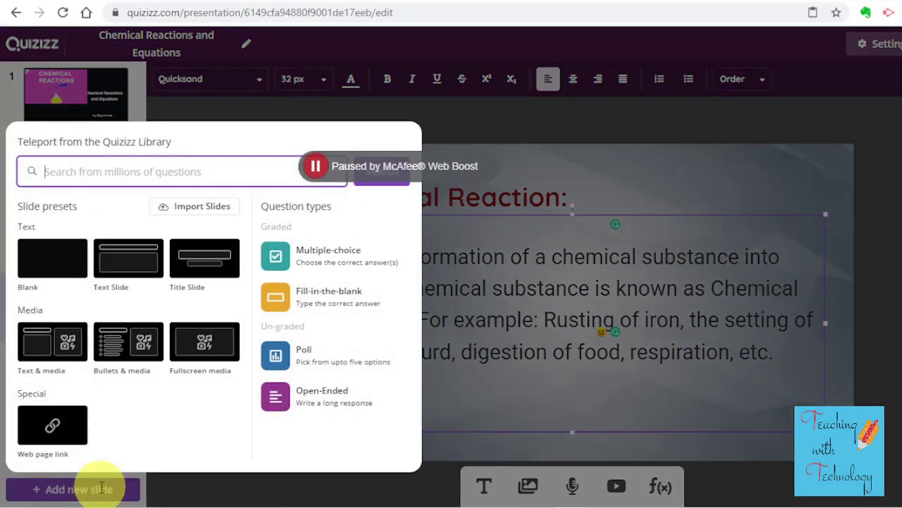
left_click(126, 265)
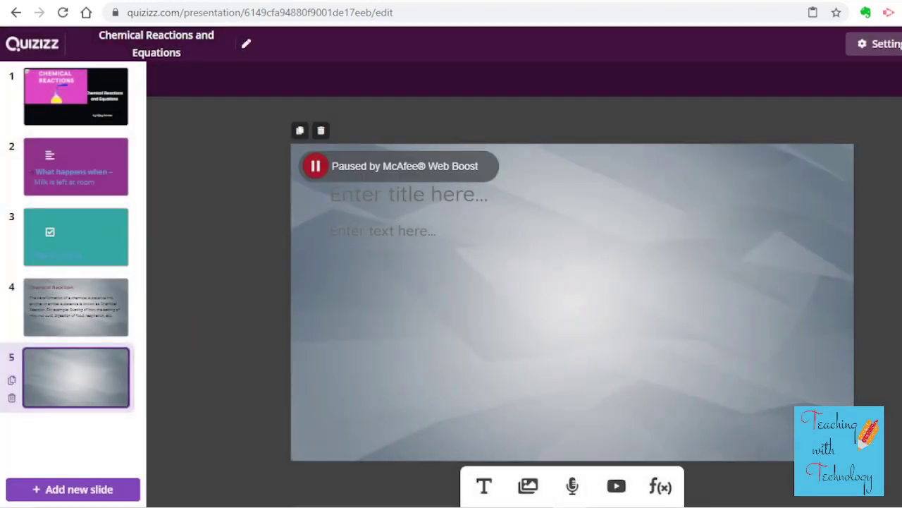
left_click(901, 79)
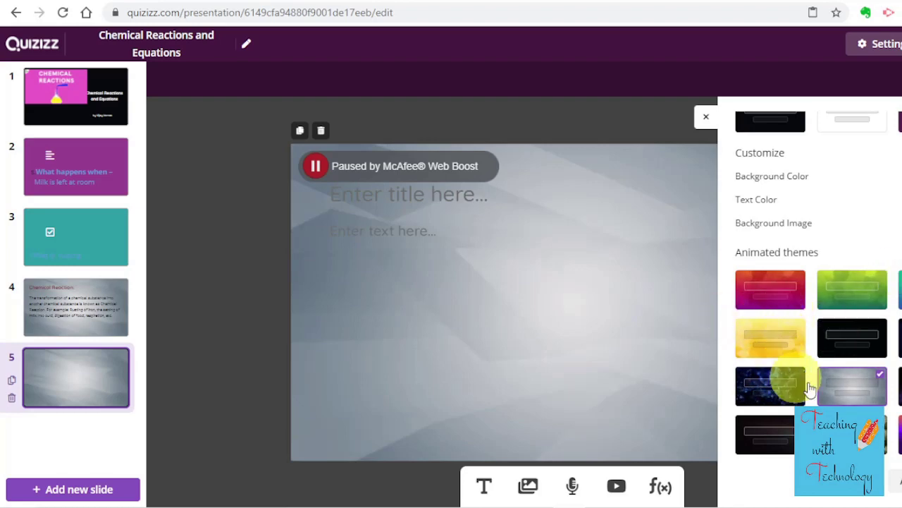
left_click(772, 387)
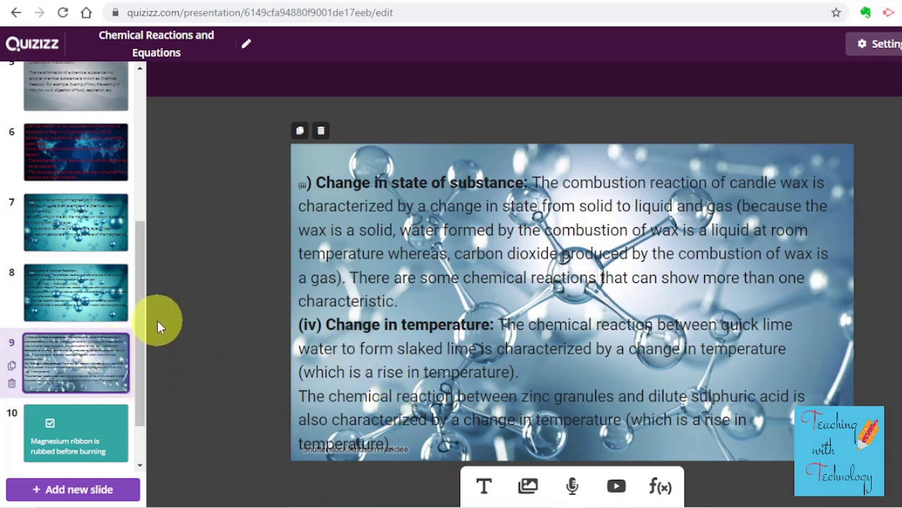
left_click_drag(143, 347, 150, 315)
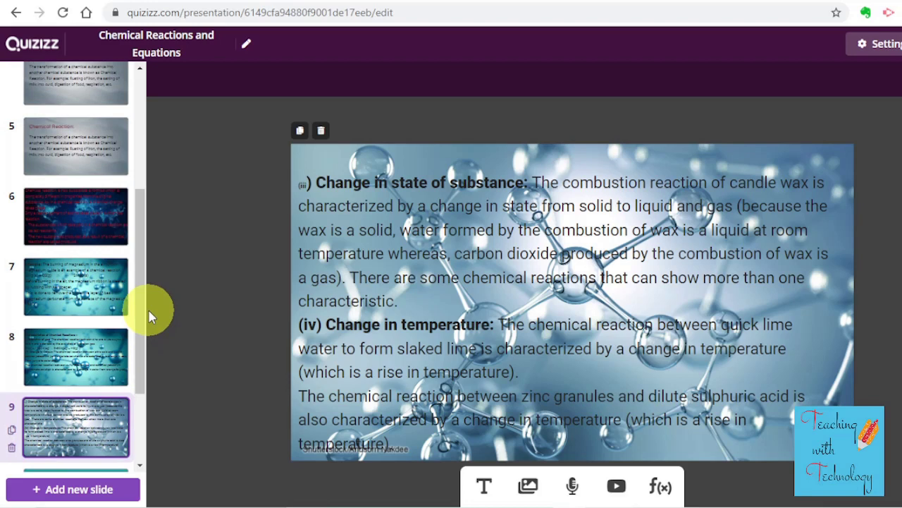
Step: Add the multiple-choice question "Magnesium ribbon is rubbed before burning because it has a coating of" with basic magnesium carbonate (correct), sulphide, oxide and chloride options
left_click(101, 493)
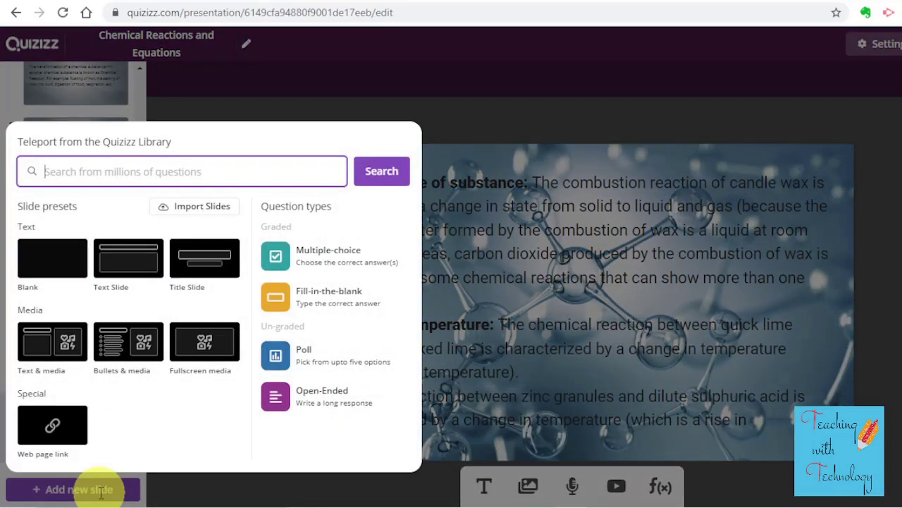
left_click(356, 266)
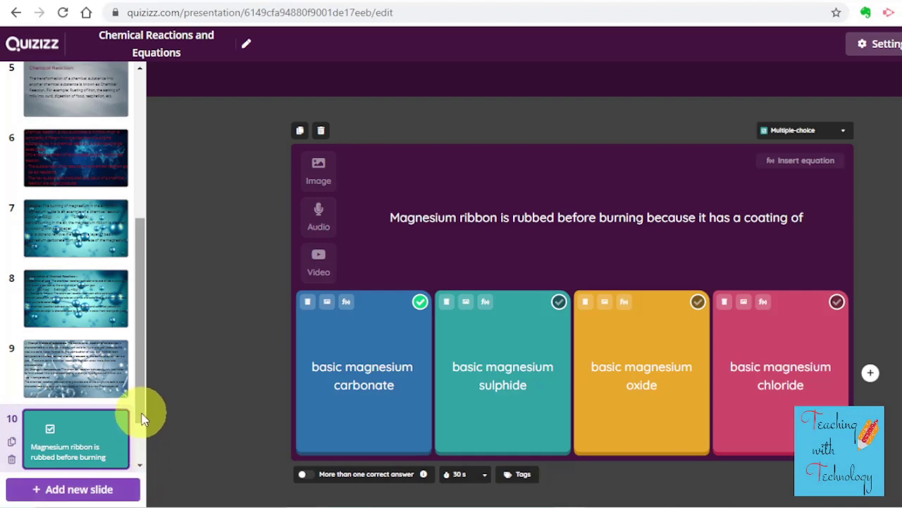
Step: Add a fill-in-the-blank question slide and open its question text for editing
left_click(109, 494)
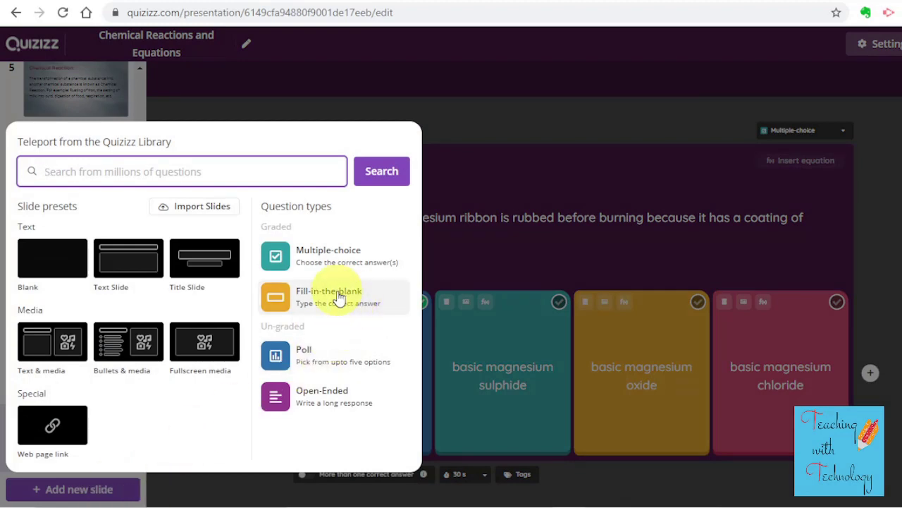
left_click(339, 298)
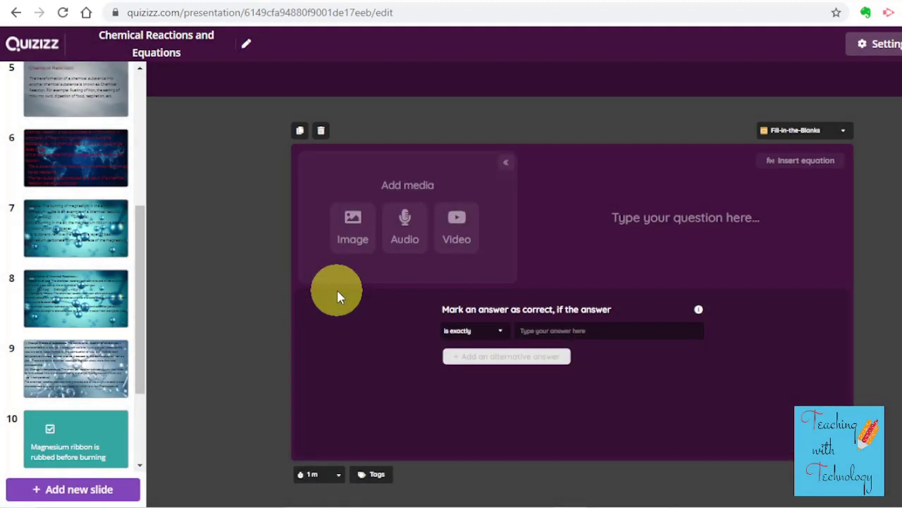
left_click(719, 256)
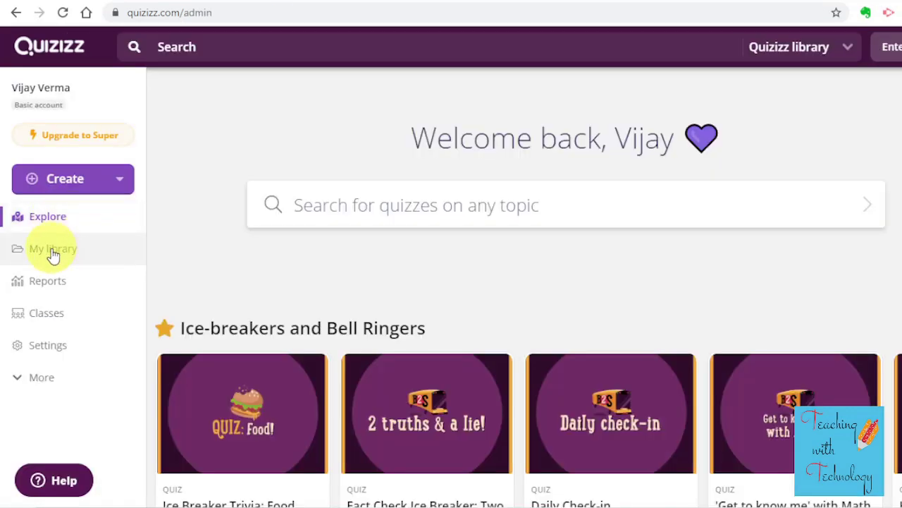
Step: Open the "Chemical Reactions and Equations" lesson from the personal library and present it as a live lesson
left_click(53, 252)
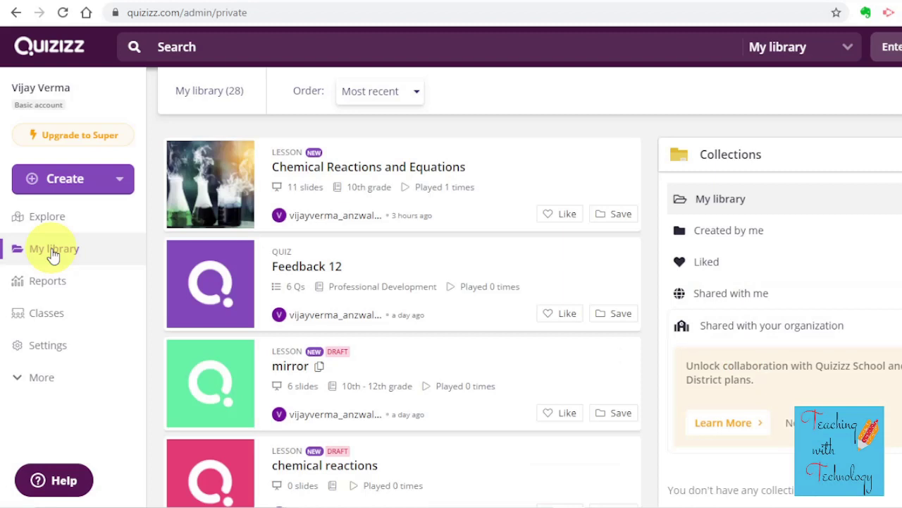
left_click(381, 174)
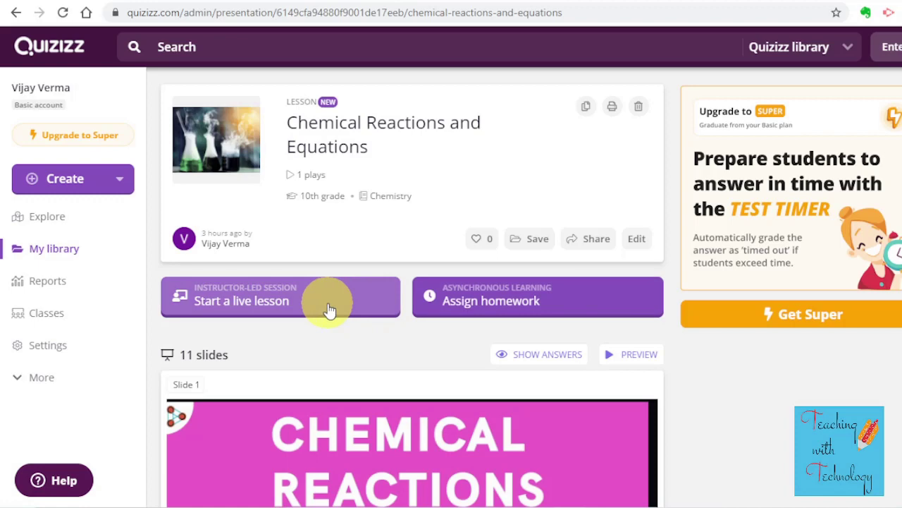
left_click(243, 304)
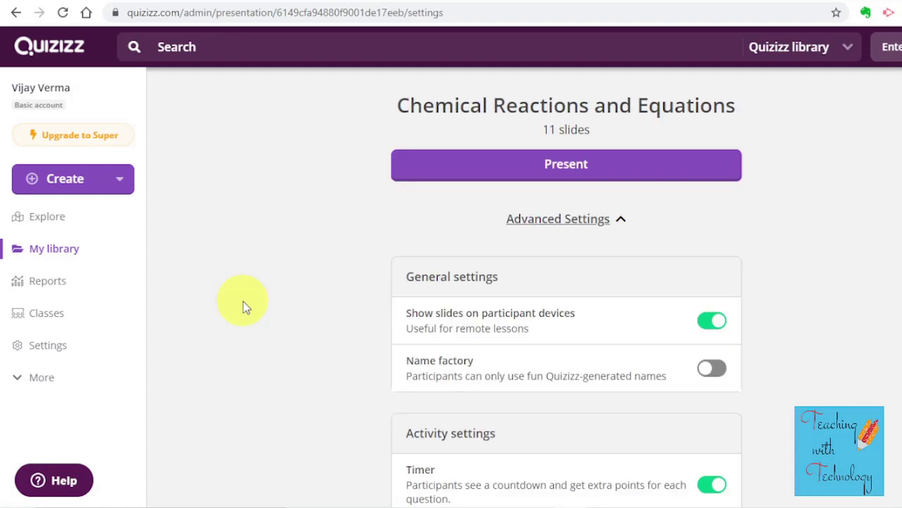
left_click(580, 174)
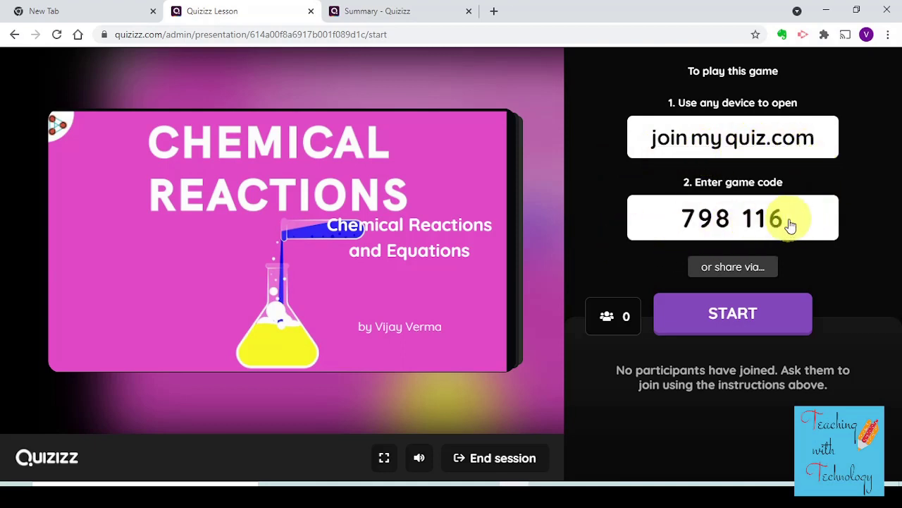
Step: Copy the live lesson's join link for participants and join the session as a student under the student's name
left_click(734, 269)
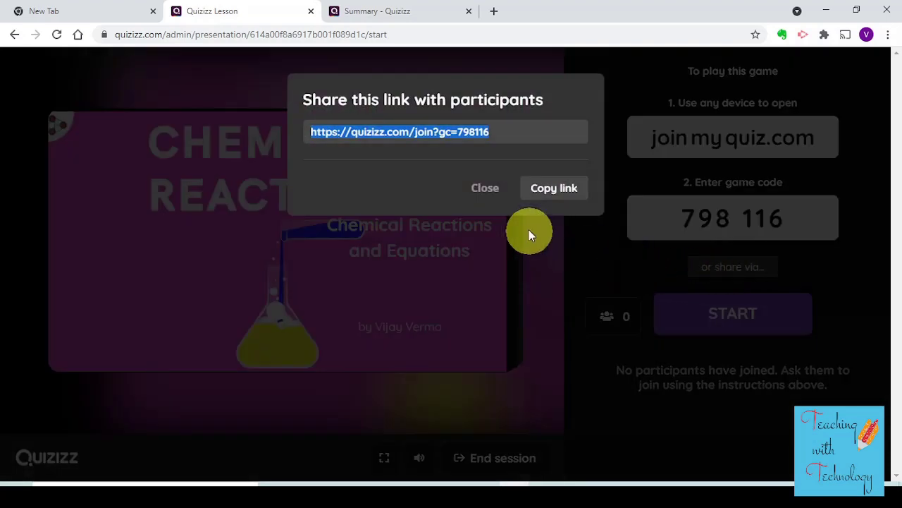
left_click(558, 191)
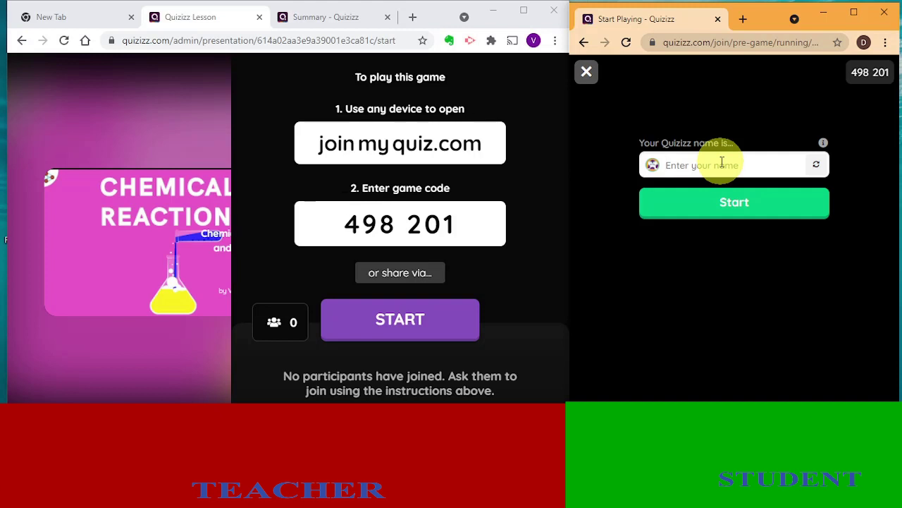
left_click(722, 164)
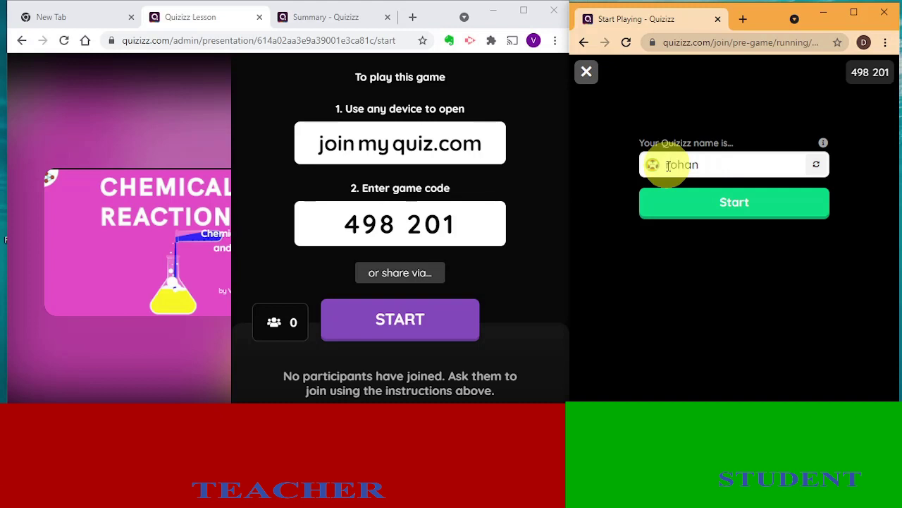
left_click(751, 208)
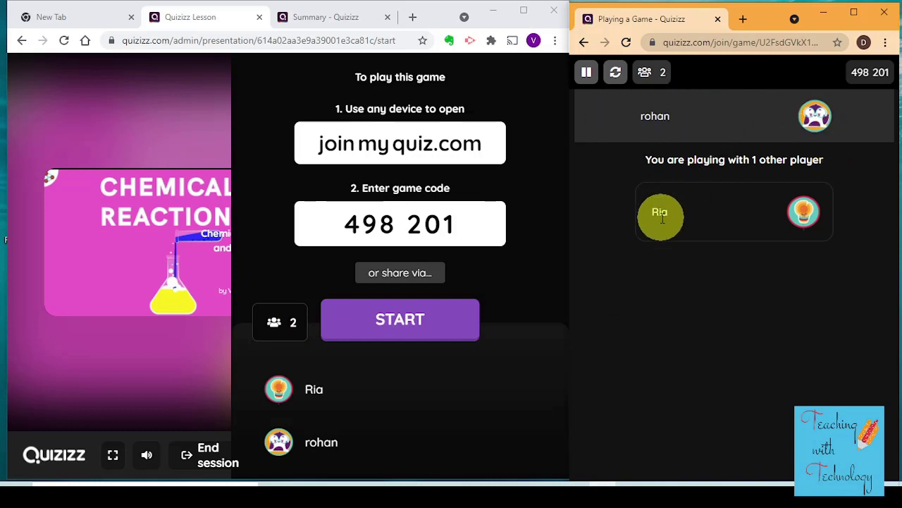
Step: Start the live lesson, advance to the open-ended milk question and submit "it changes into curd" as the student's response
left_click(409, 328)
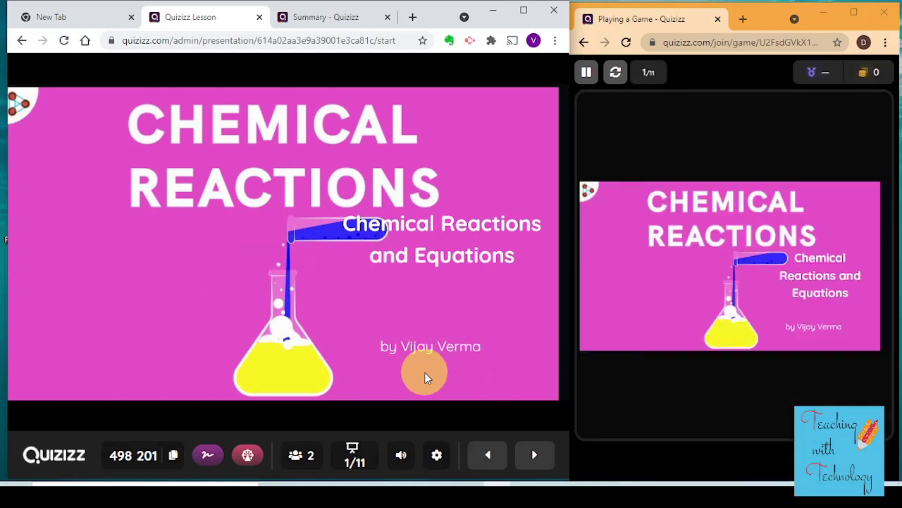
left_click(534, 457)
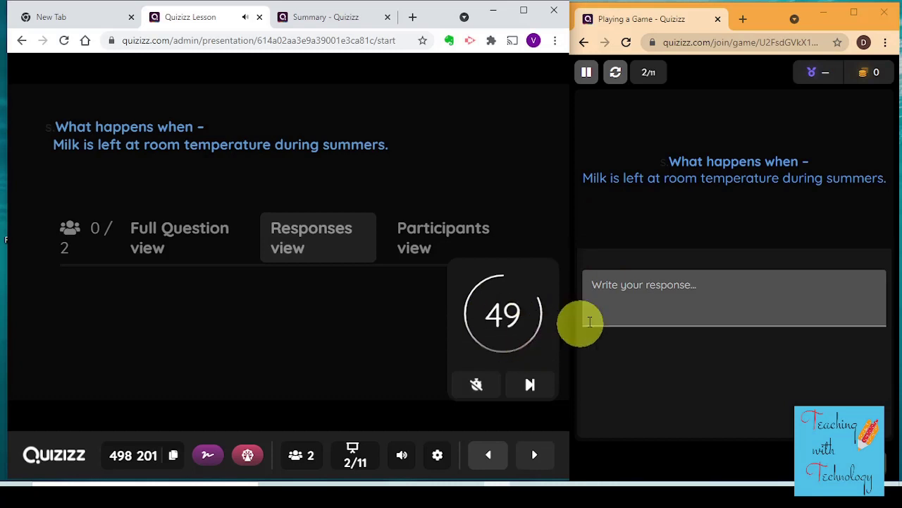
left_click(611, 287)
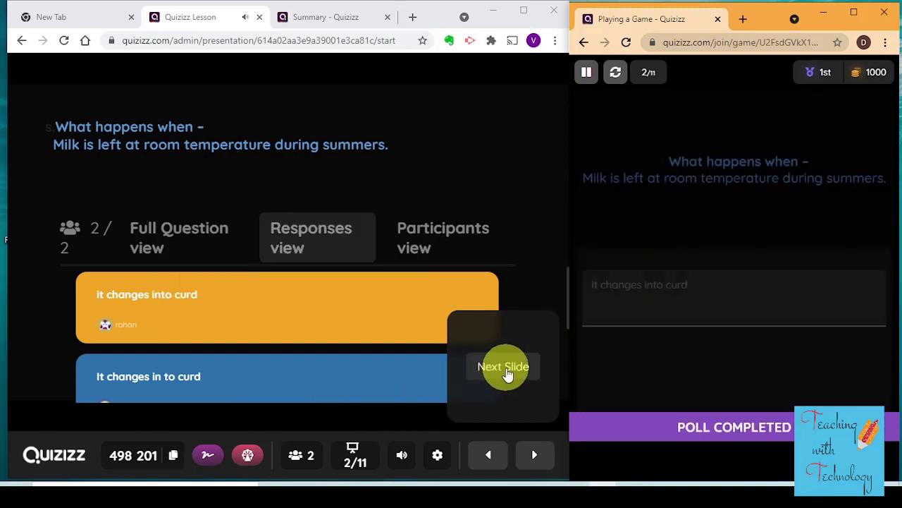
Step: Advance to the "What is rusting" question, answer "a chemical change" as the student and skip the leaderboard
left_click(506, 372)
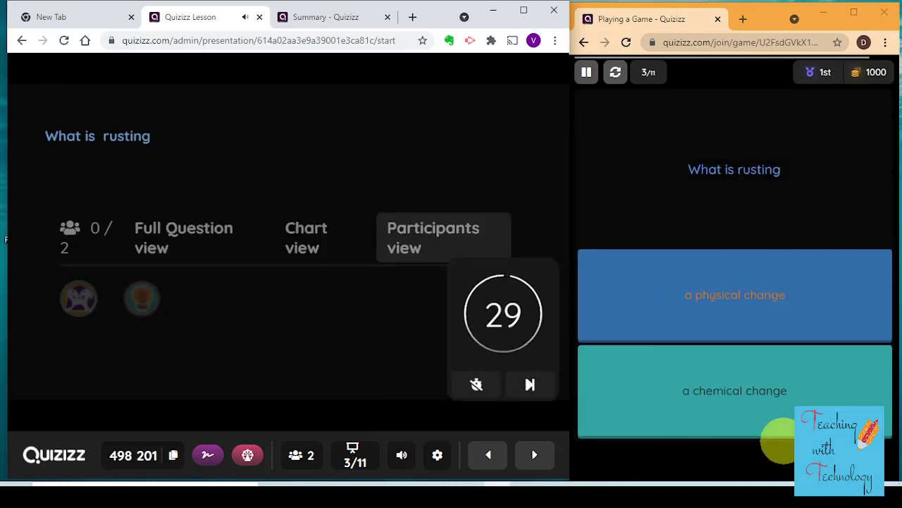
left_click(725, 426)
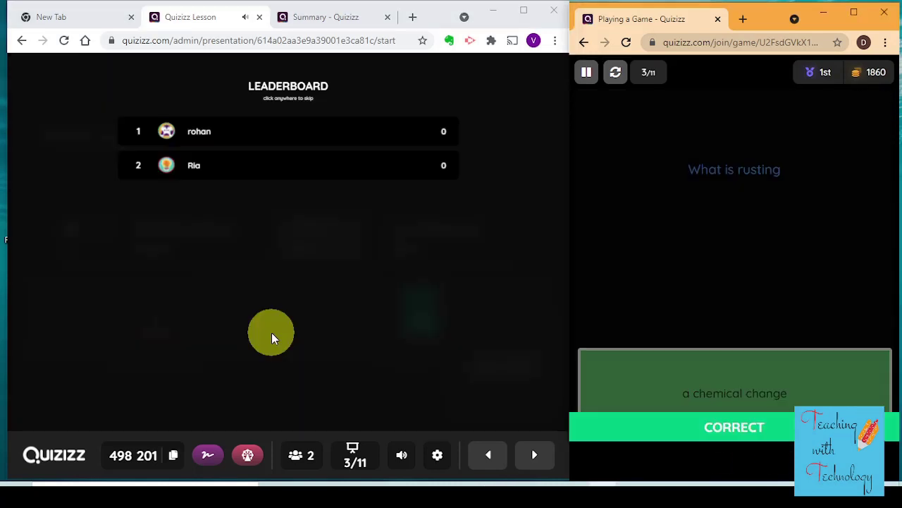
left_click(271, 332)
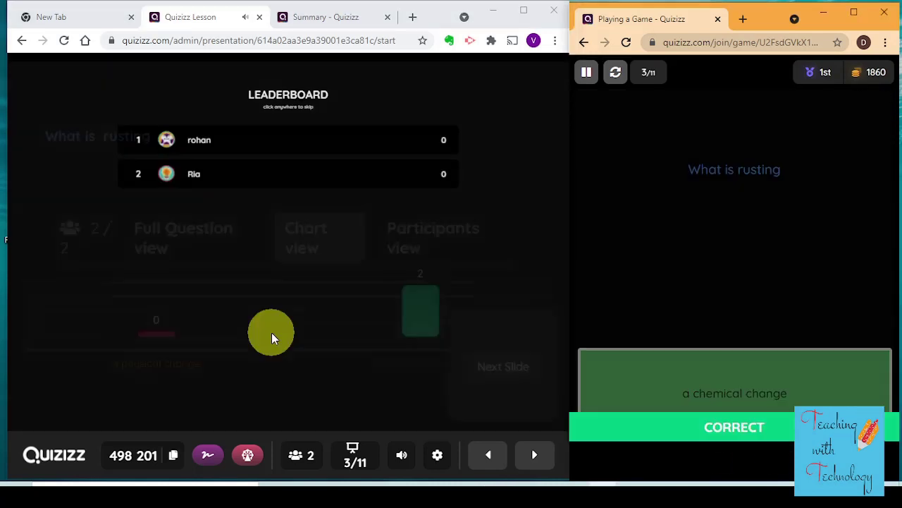
Step: Advance the live presentation through the two "Chemical Reaction:" text slides to the world-map slide 6
left_click(536, 456)
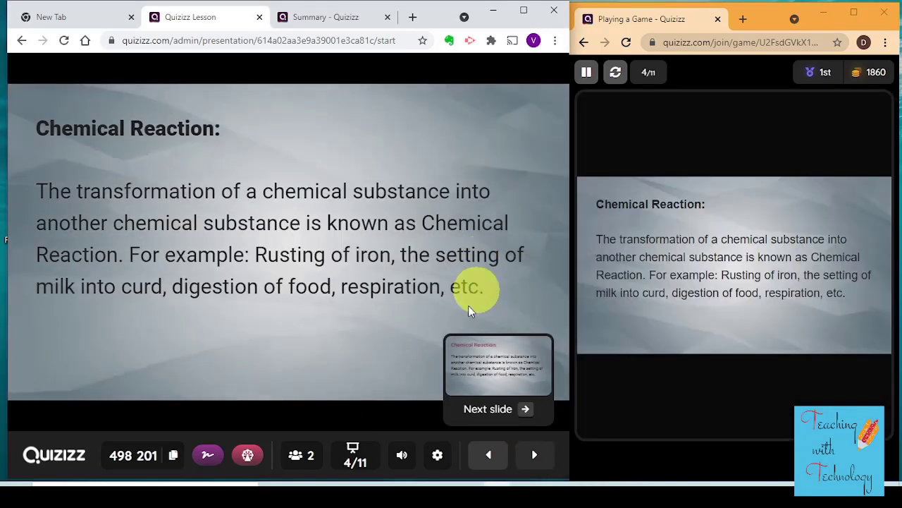
left_click(536, 459)
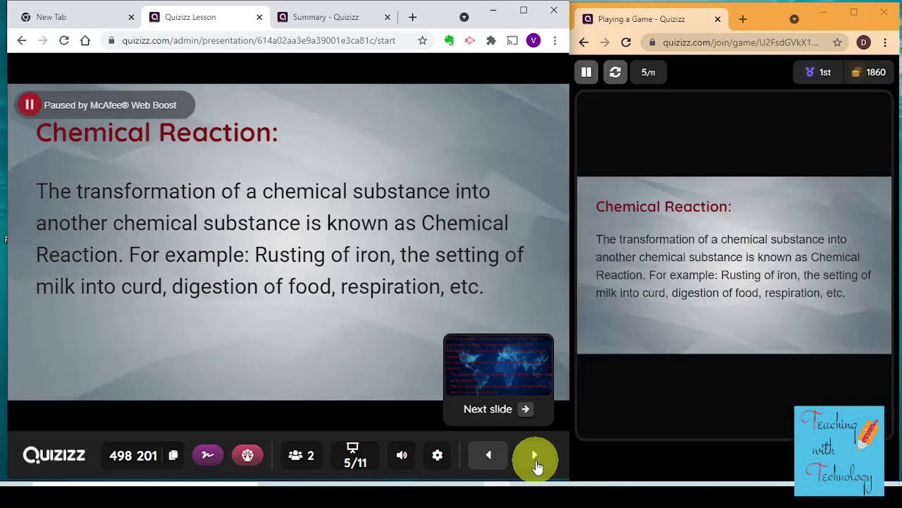
left_click(536, 462)
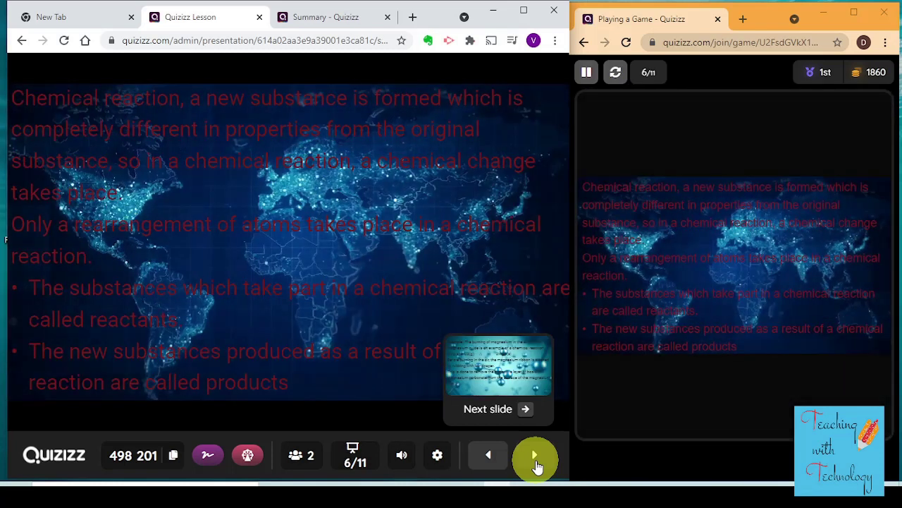